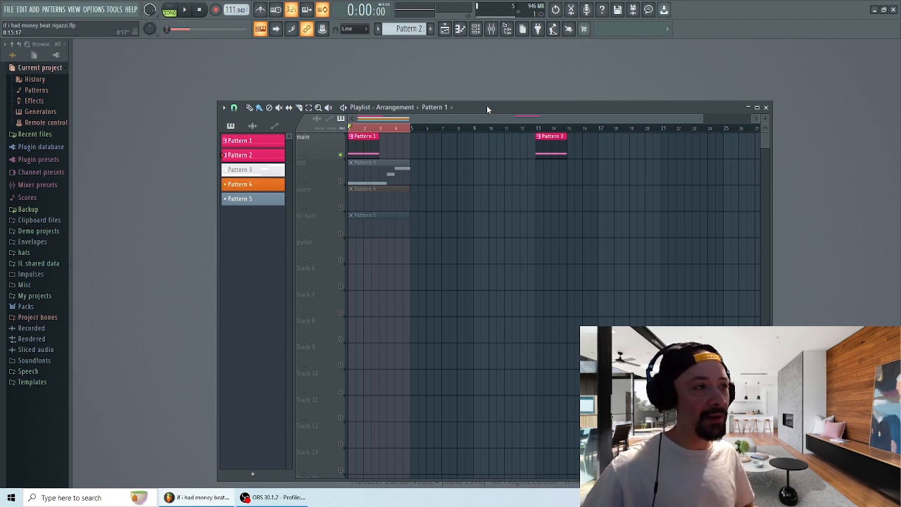
Open the Serato Sample channel and set the project tempo to 74.940 BPM, matching the loaded sample
key(F6)
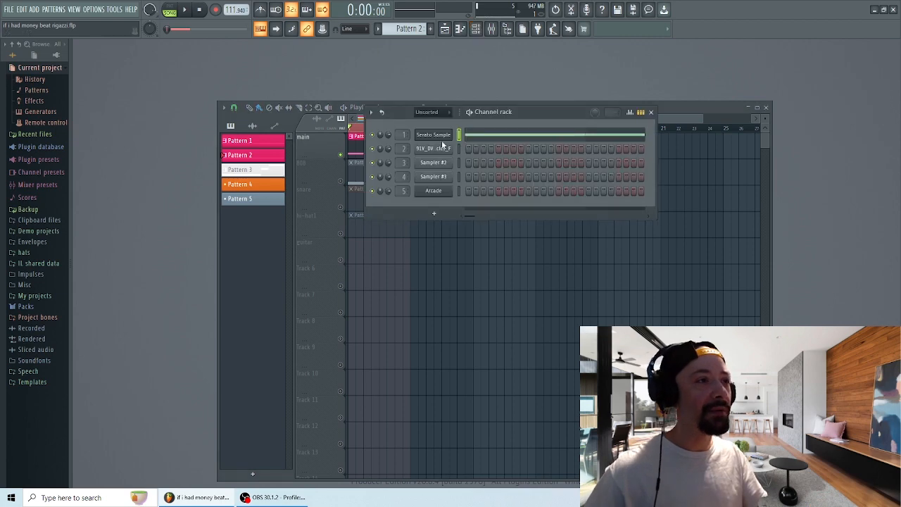
click(442, 136)
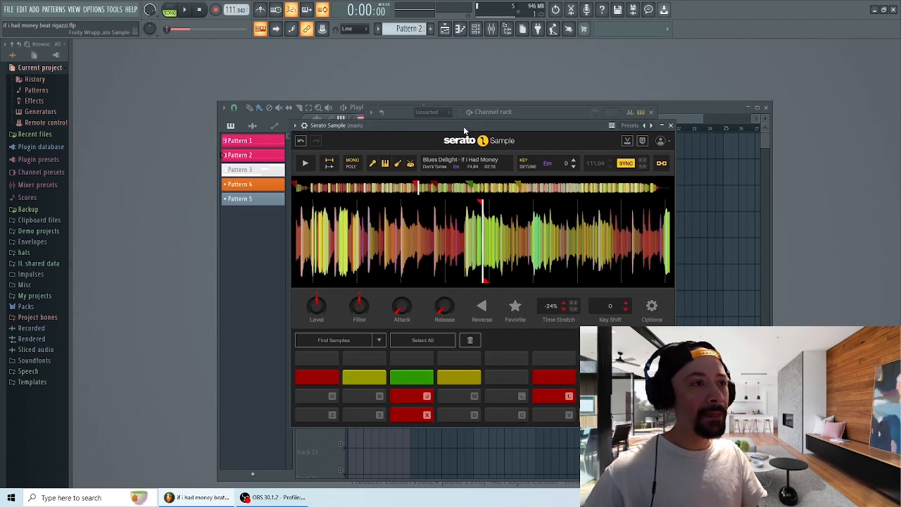
drag(483, 126, 484, 140)
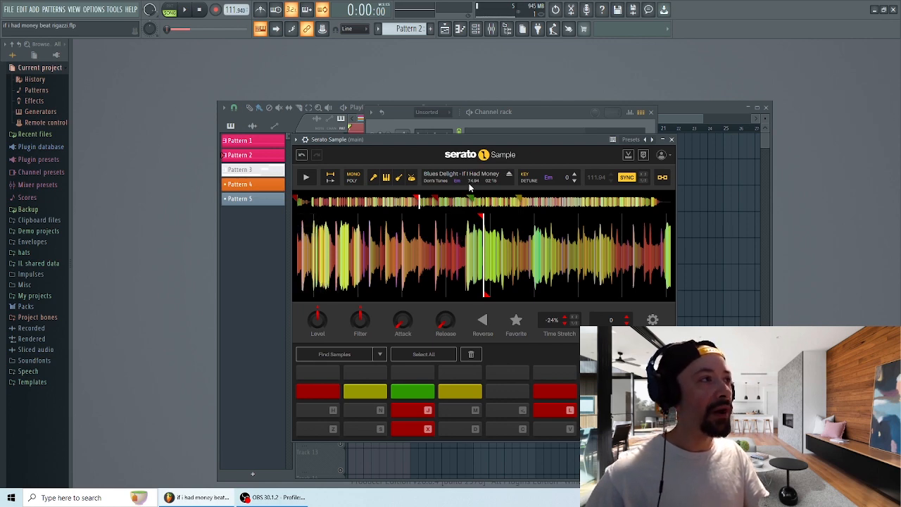
drag(479, 146, 489, 142)
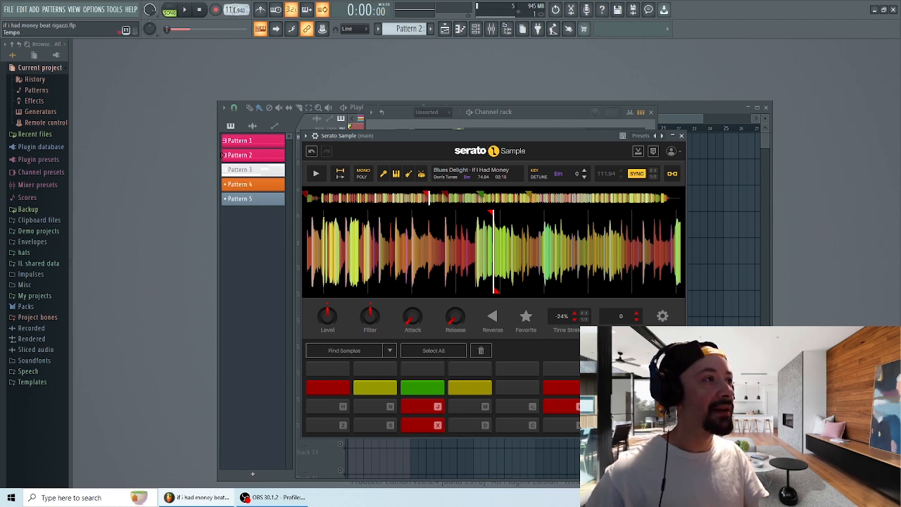
drag(234, 10, 233, 15)
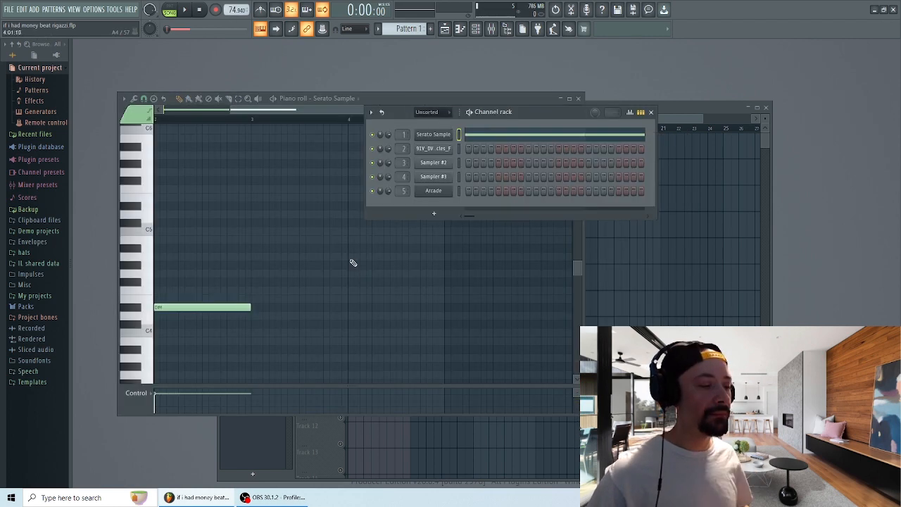
Show the playlist and play Pattern 1 to hear the sample at the lowered project tempo
drag(519, 111, 525, 117)
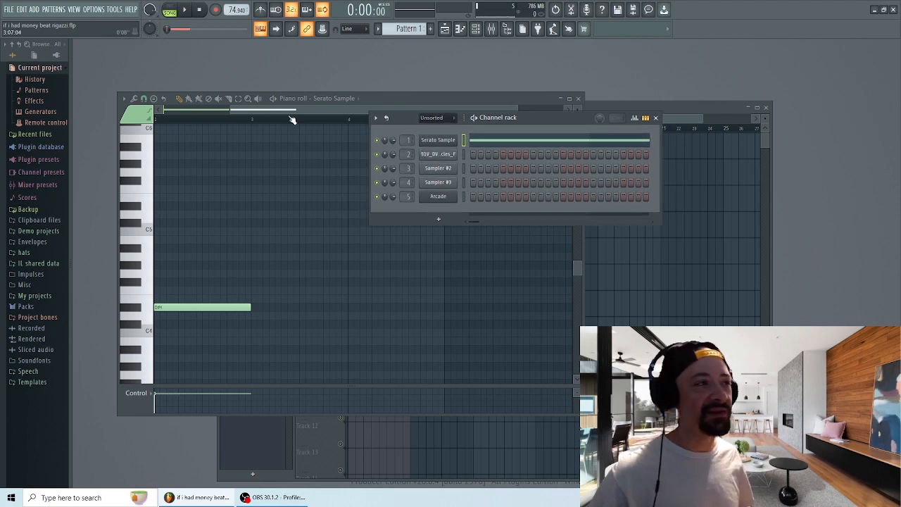
drag(372, 98, 435, 90)
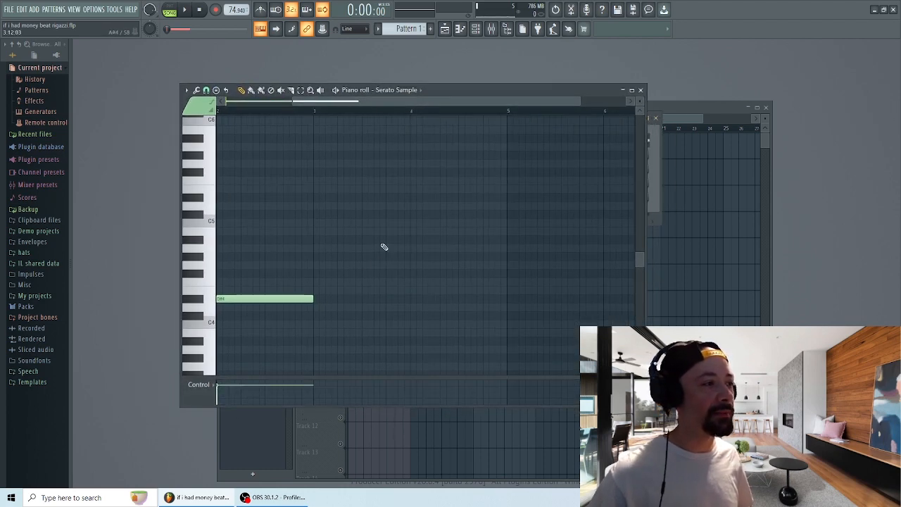
key(space)
click(445, 29)
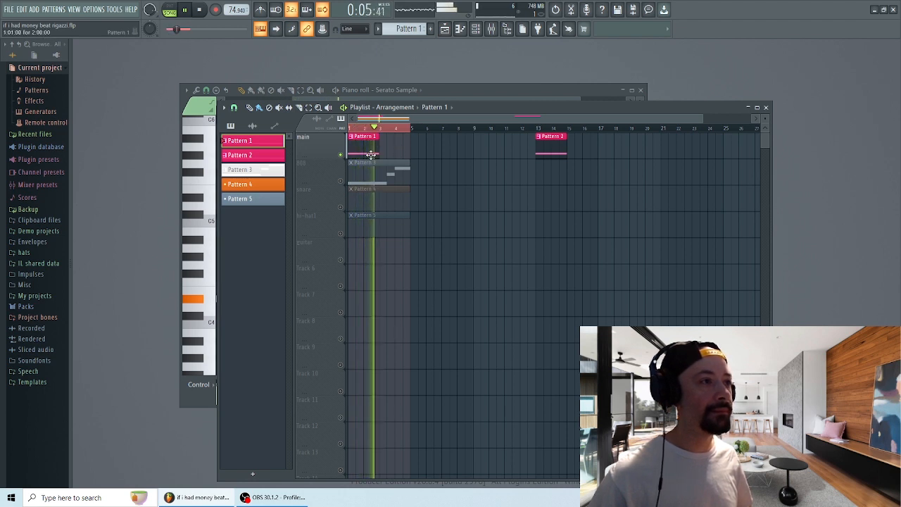
key(space)
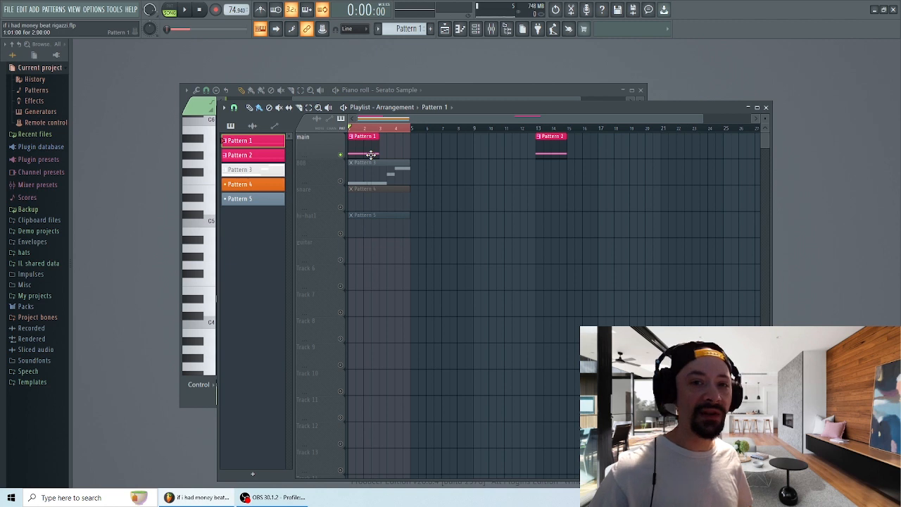
key(space)
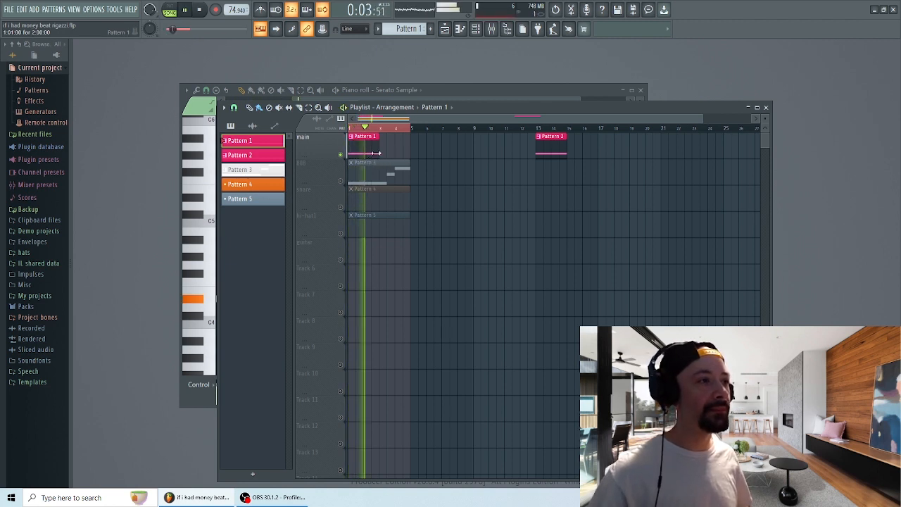
key(space)
Check the sample's BPM in Serato Sample and set the project tempo to 111.940 BPM
click(476, 29)
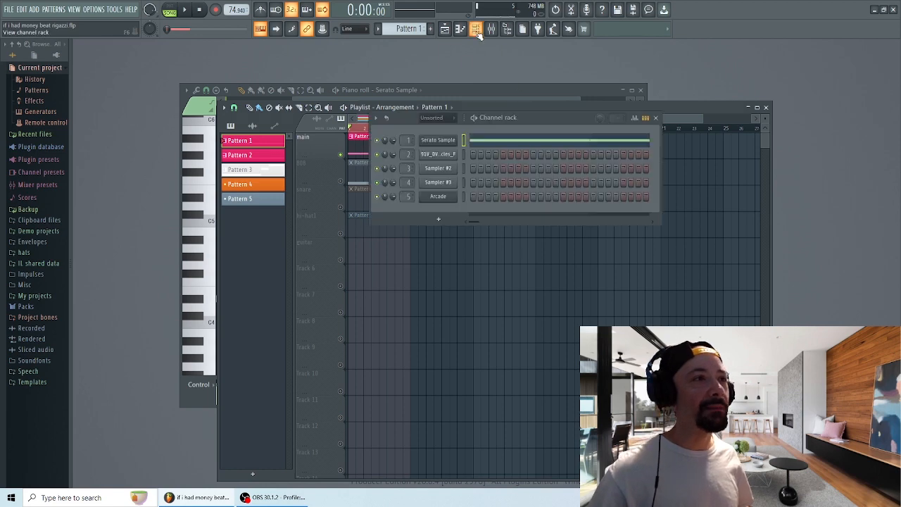
click(445, 141)
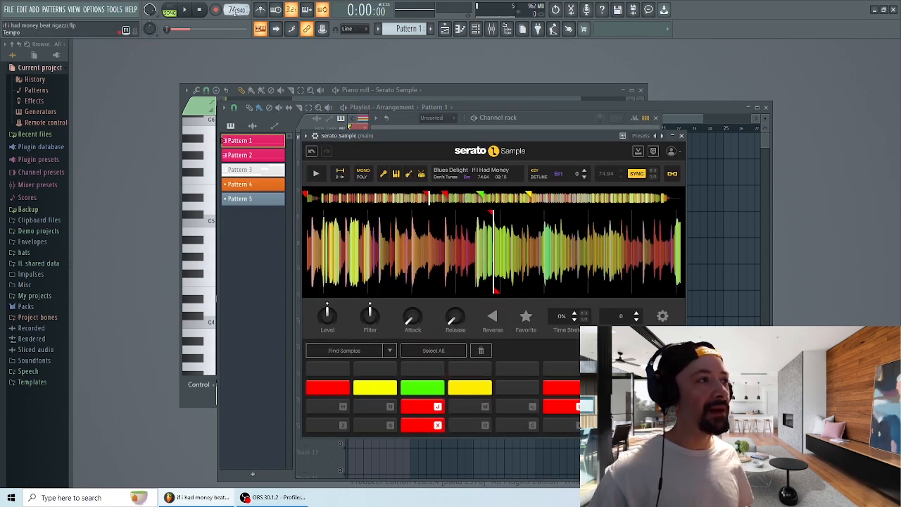
drag(438, 140, 431, 157)
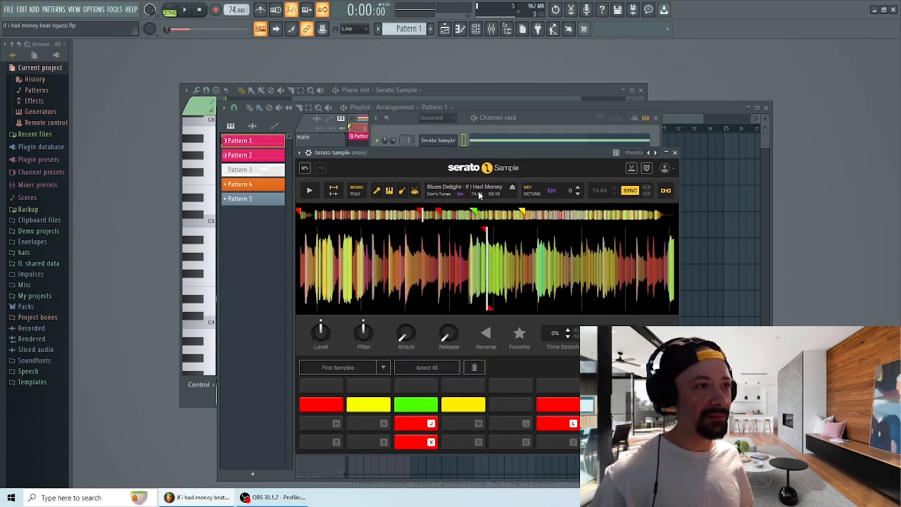
drag(478, 153, 496, 152)
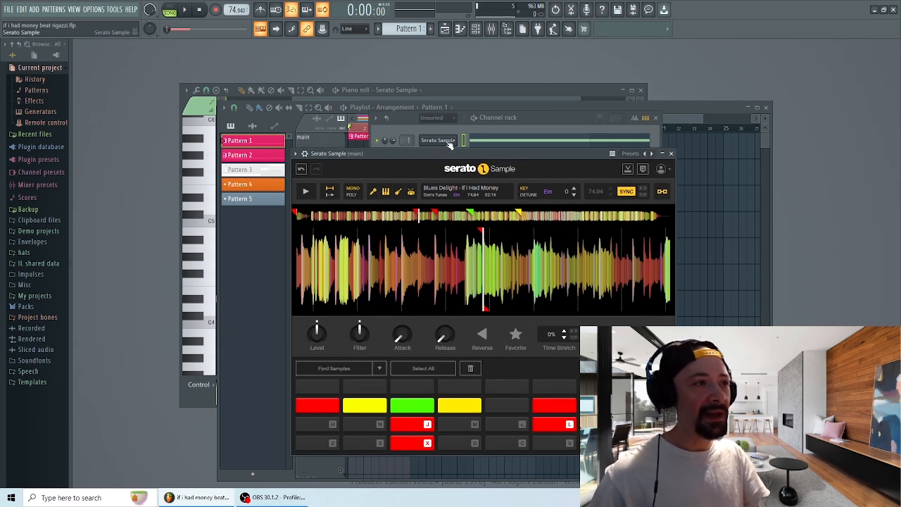
drag(435, 153, 441, 155)
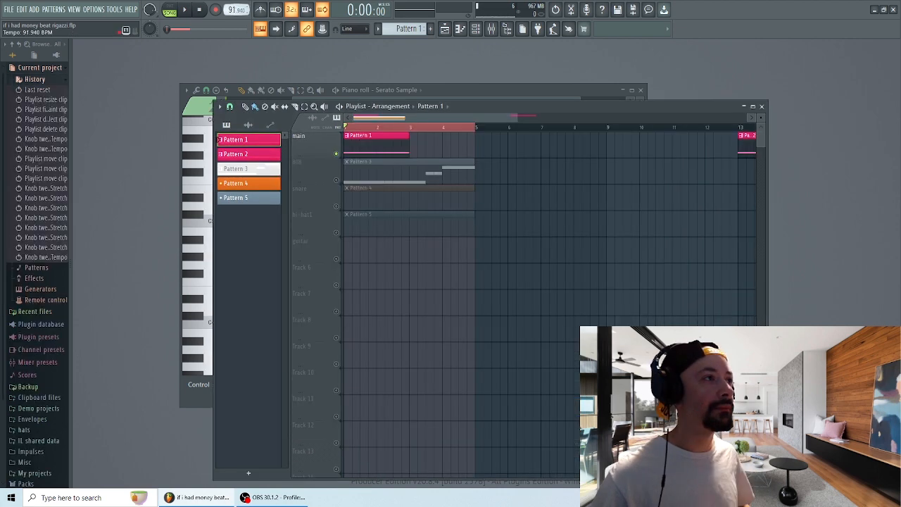
drag(231, 10, 235, 11)
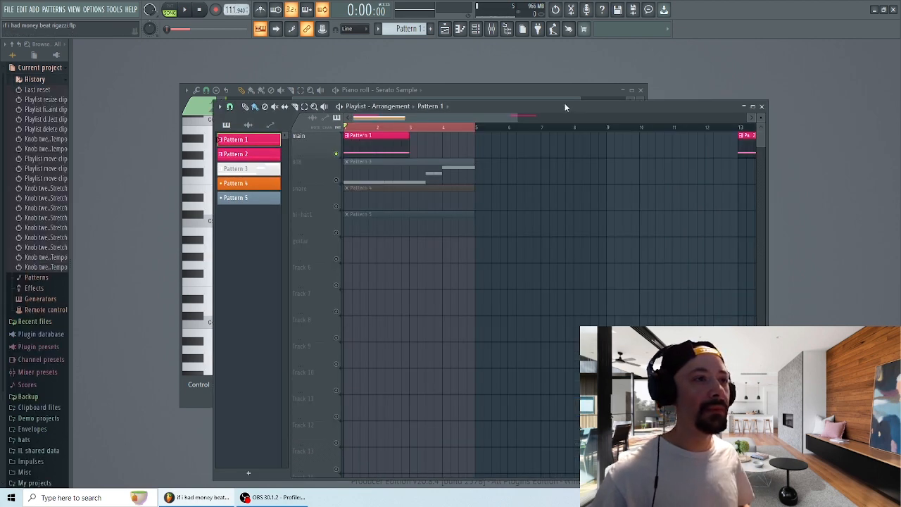
drag(565, 103, 501, 122)
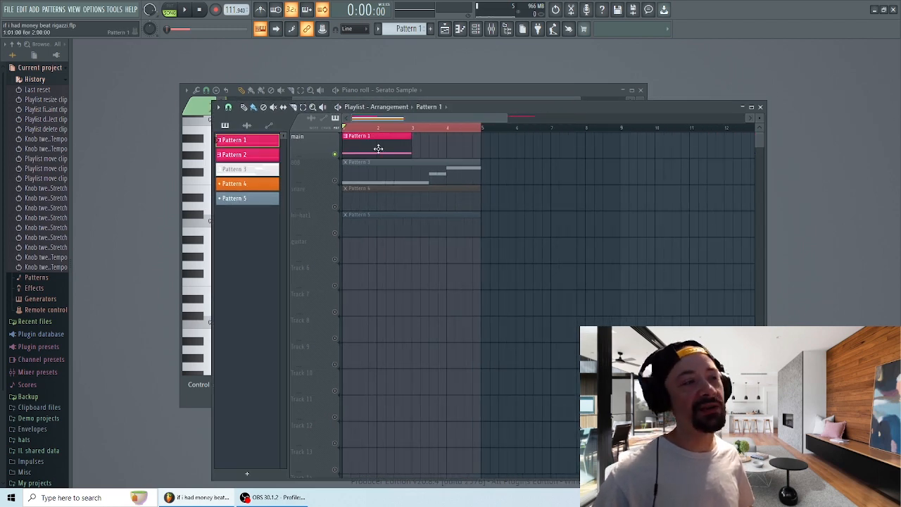
Reopen Serato Sample from the channel rack and play the arrangement to hear the synced sample at the project tempo
click(476, 29)
click(452, 145)
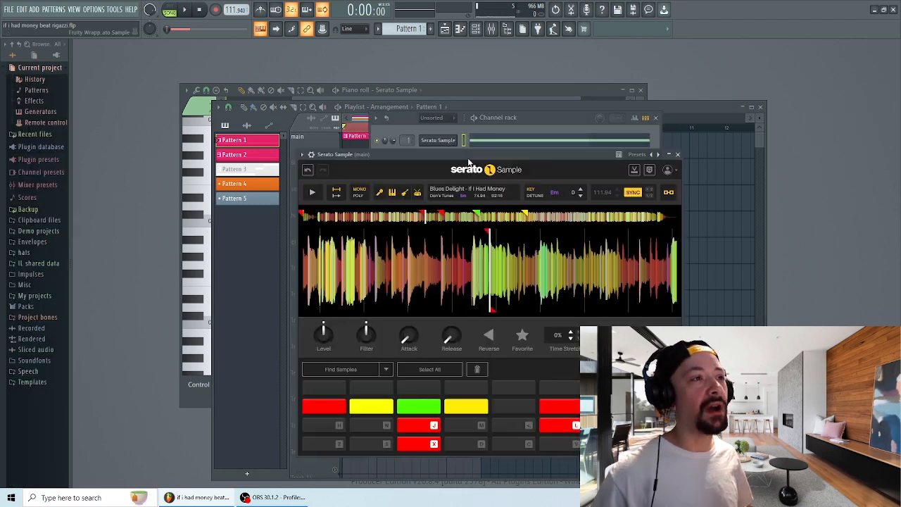
drag(466, 160, 457, 163)
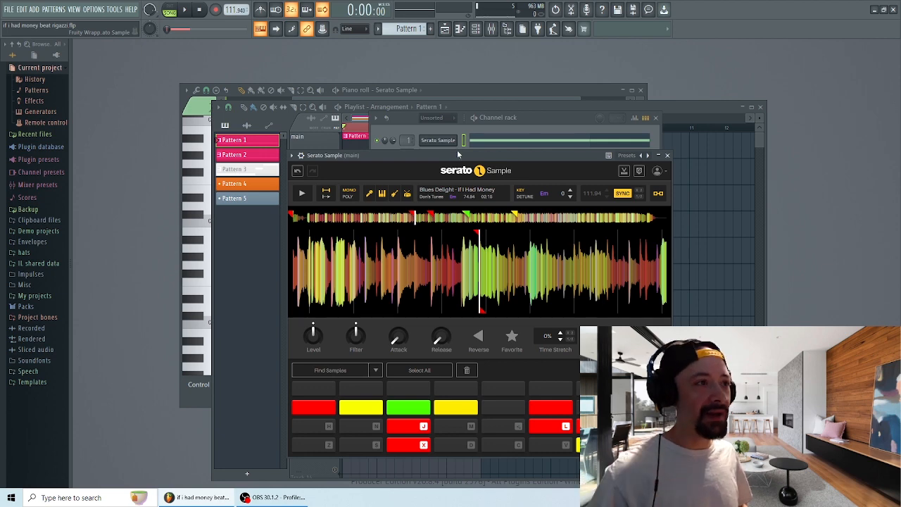
drag(454, 163, 436, 151)
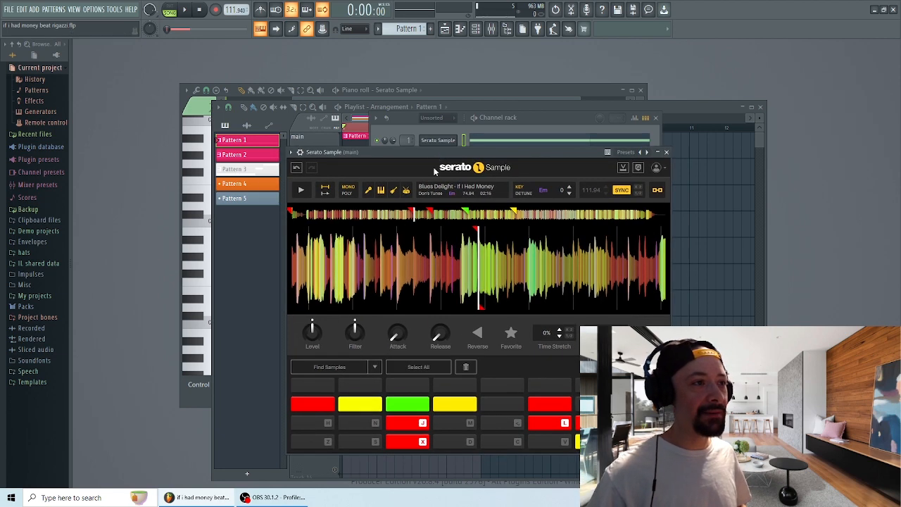
key(space)
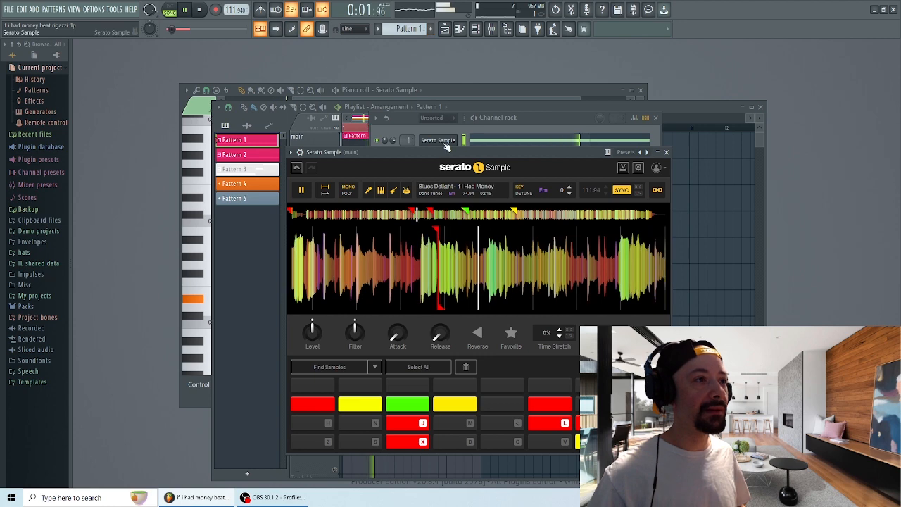
drag(435, 152, 444, 150)
click(475, 29)
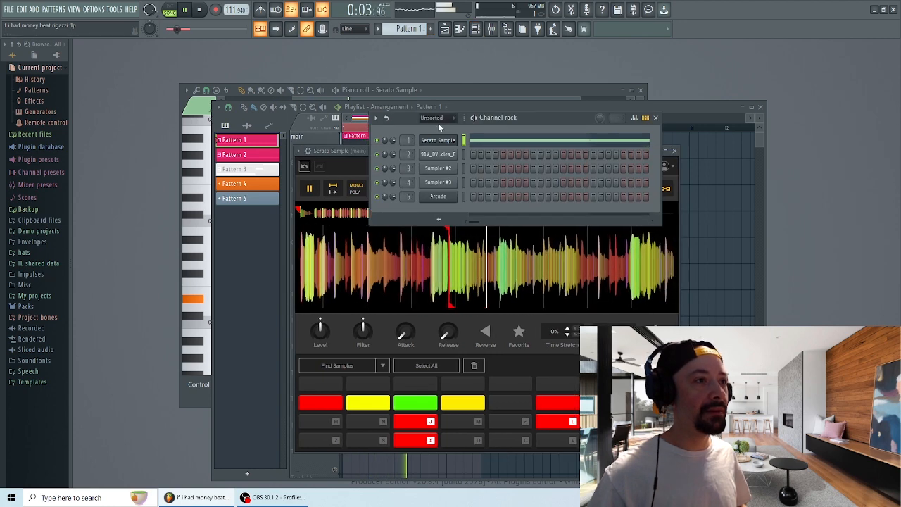
key(space)
click(655, 118)
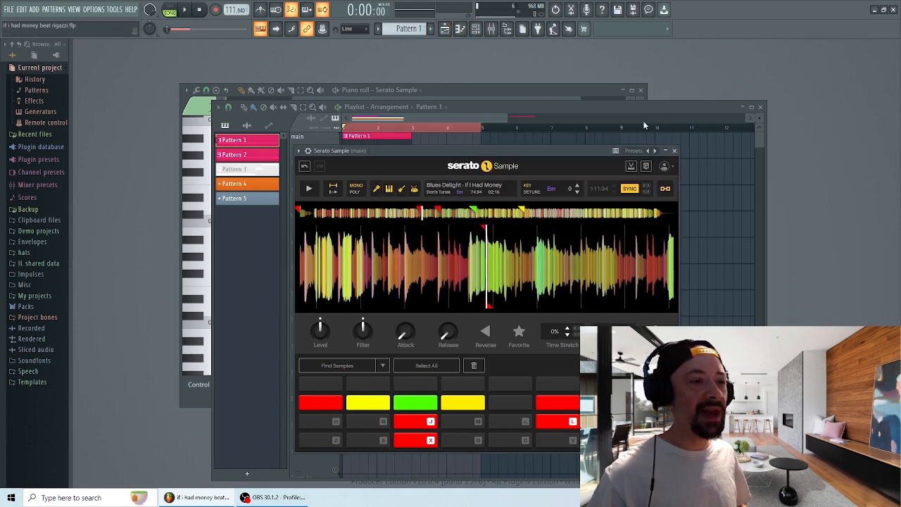
drag(497, 155, 505, 150)
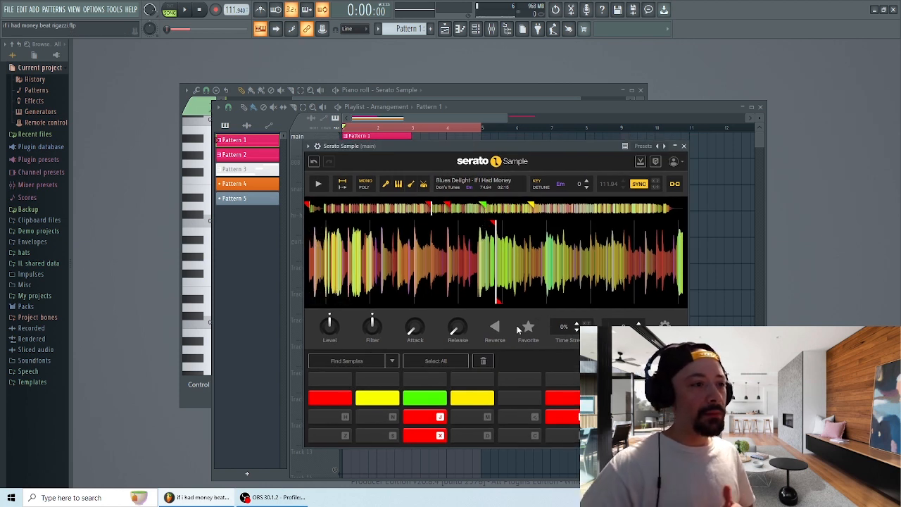
Switch the sample's tempo sync off in Serato Sample and back on
click(639, 184)
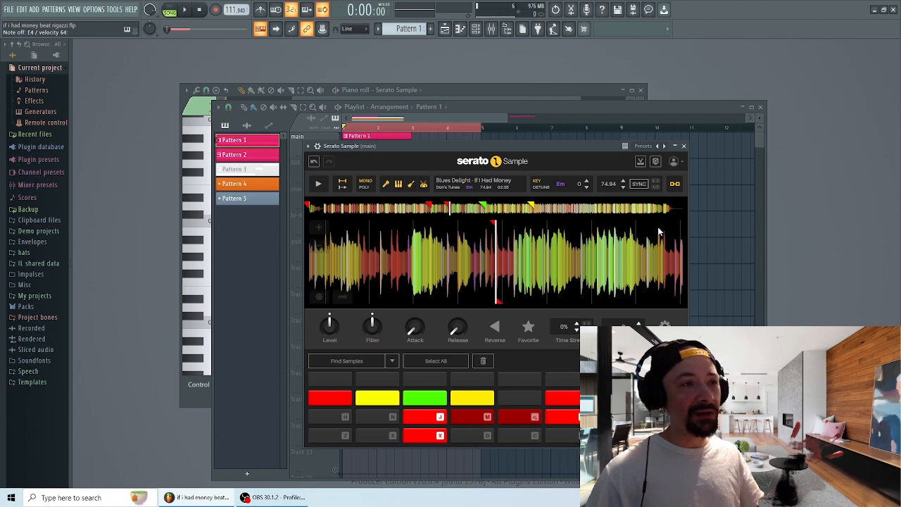
drag(571, 147, 559, 145)
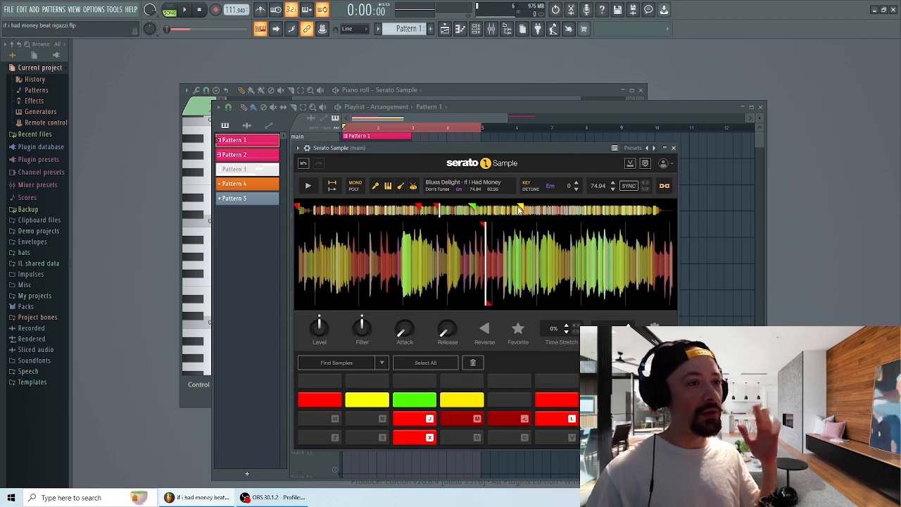
click(628, 186)
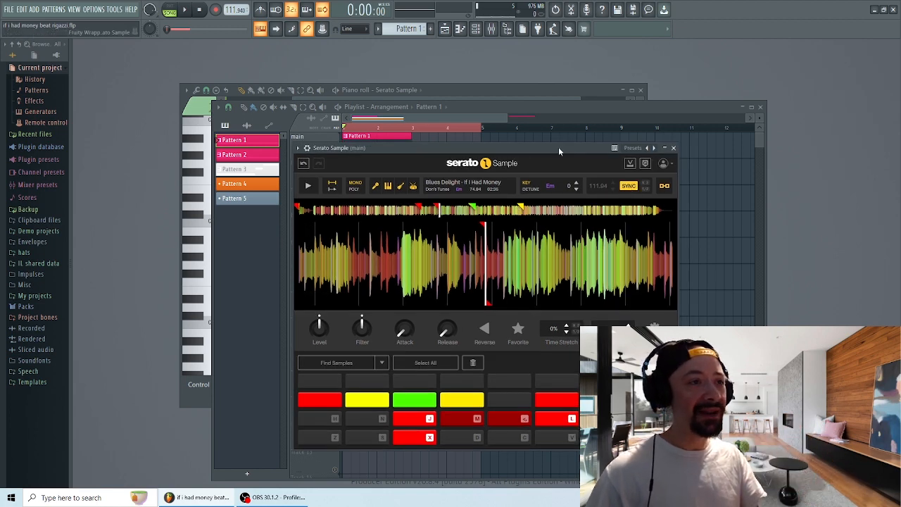
Audition the sample pads with the Time Stretch control in view and play the arrangement in the playlist
drag(558, 147, 448, 95)
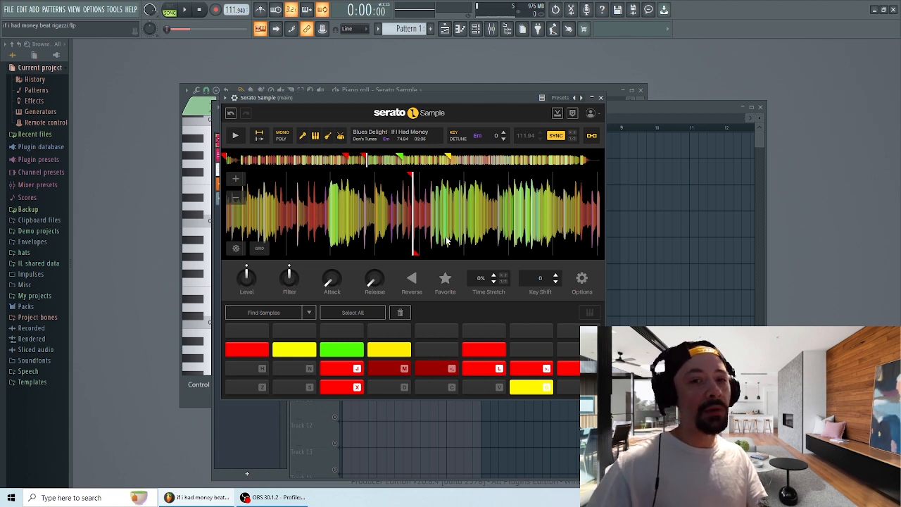
key(x)
key(d)
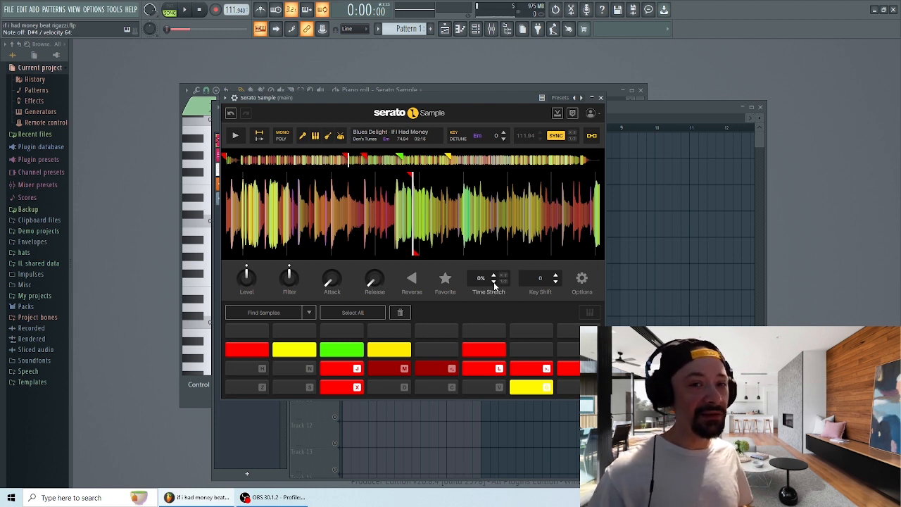
key(space)
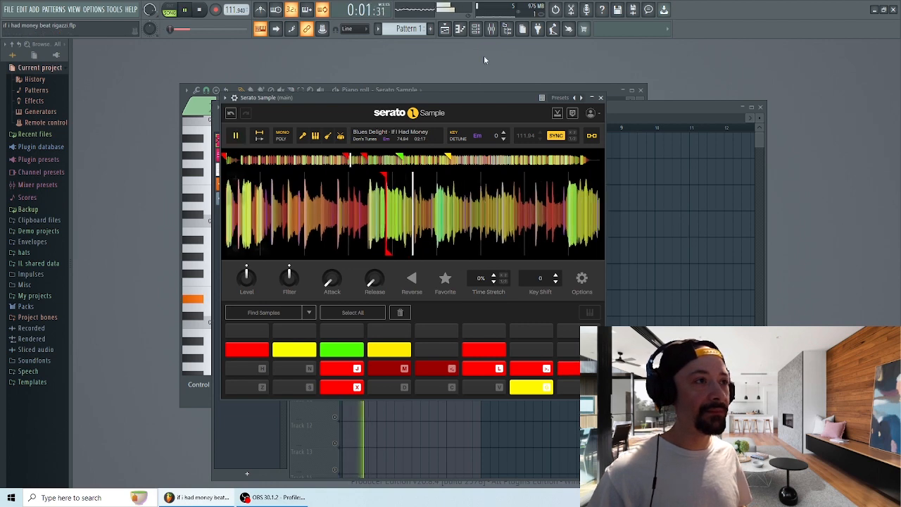
click(444, 29)
key(space)
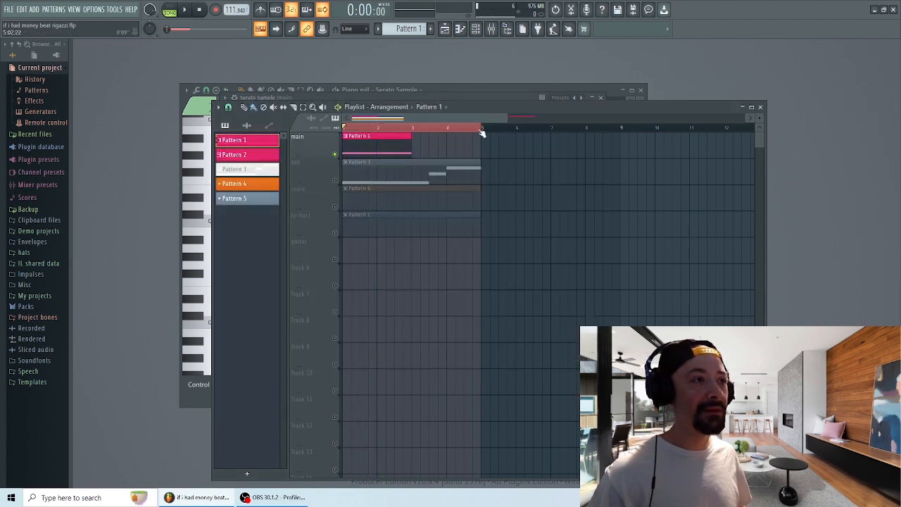
key(space)
key(space)
Close the playlist and play the project briefly to hear the sample with Time Stretch at 0%
click(760, 107)
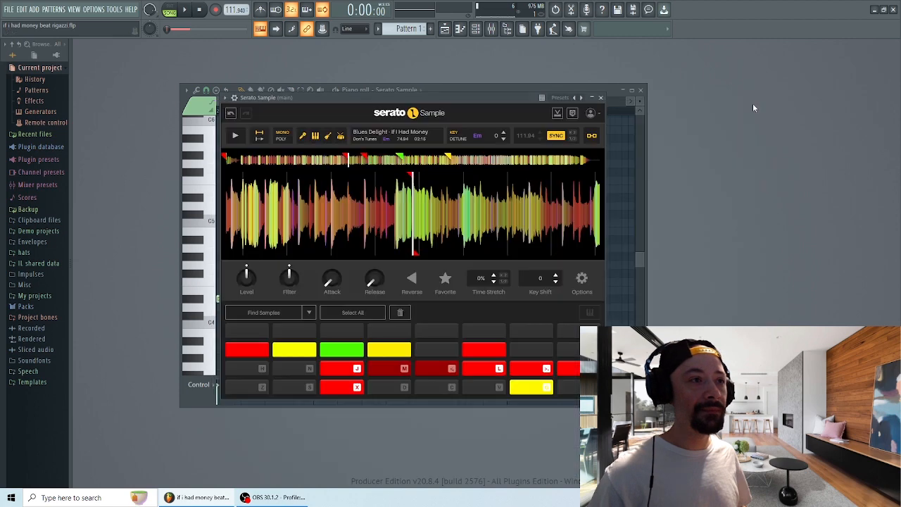
drag(466, 97, 491, 89)
key(space)
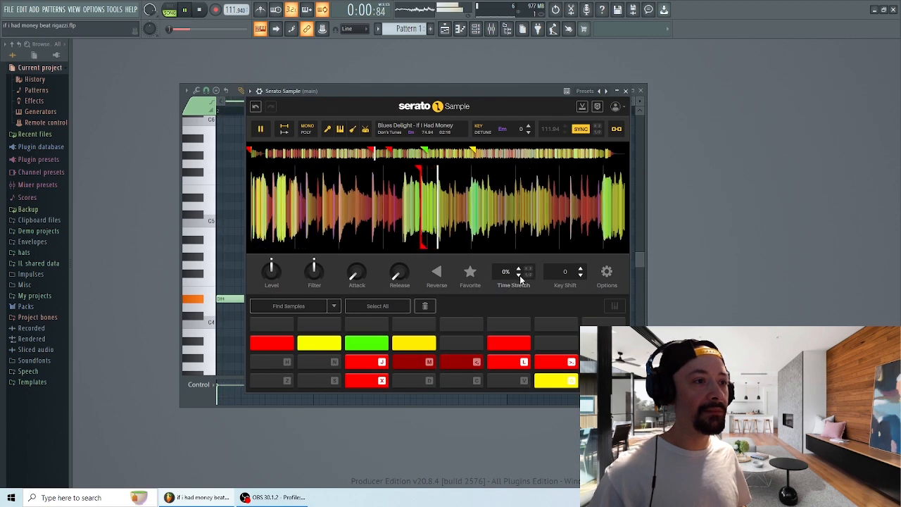
key(space)
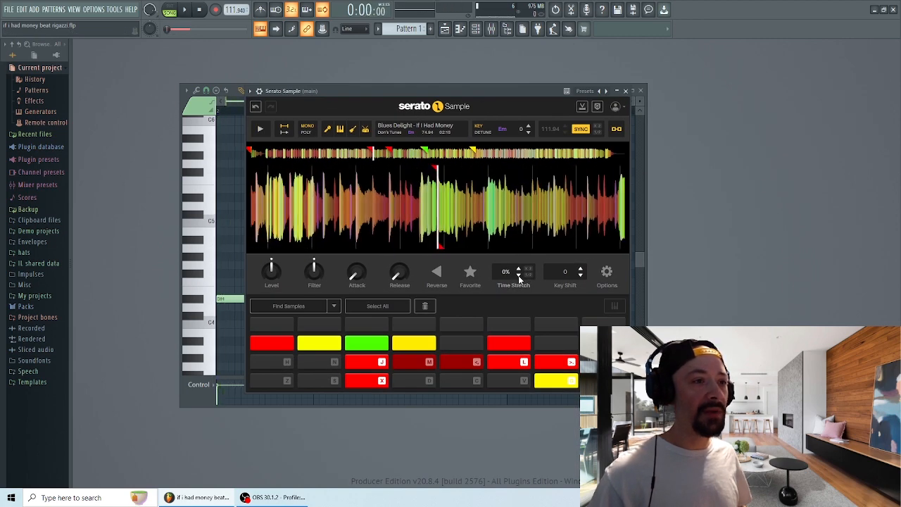
Lower the selected pad's Time Stretch to -22% in Serato Sample and play the project to hear the slower sample
click(519, 276)
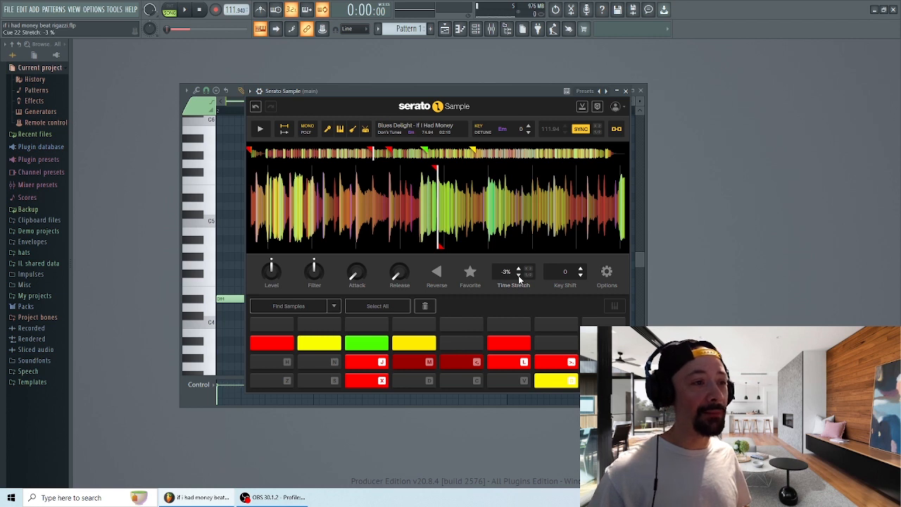
click(519, 276)
click(519, 276)
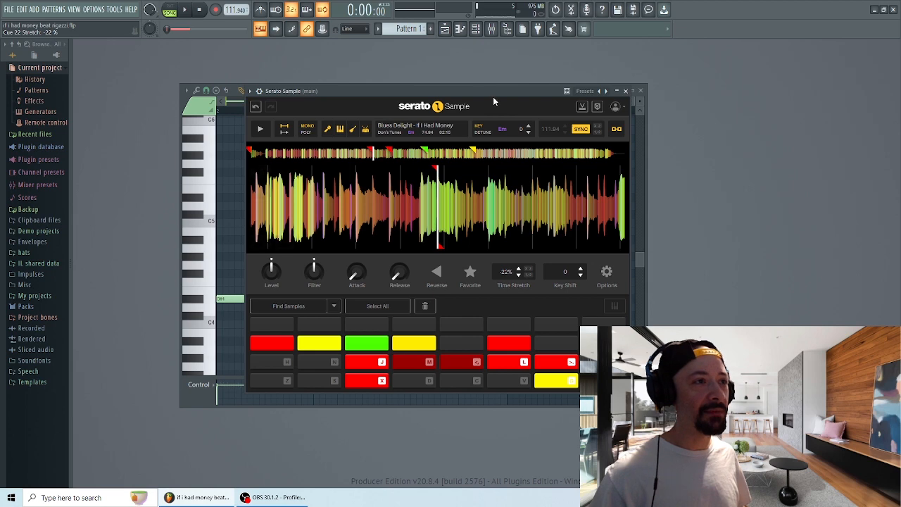
drag(493, 97, 450, 94)
key(space)
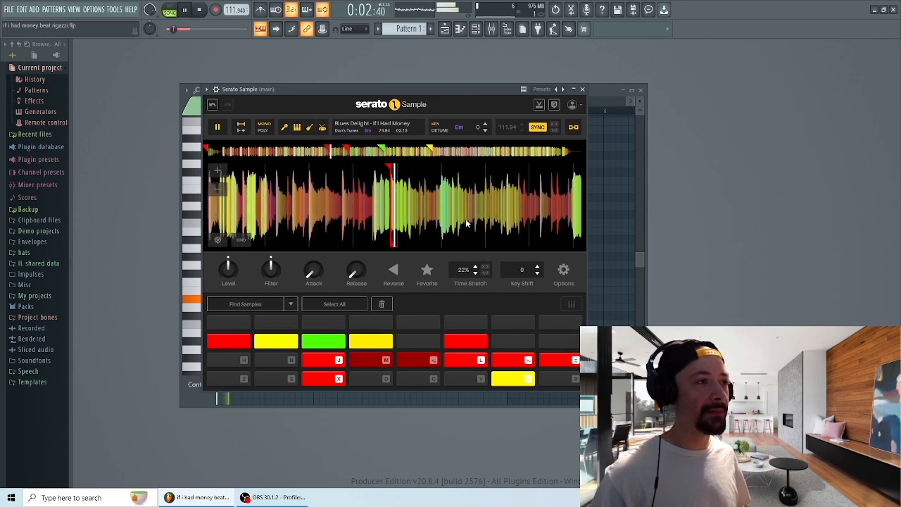
key(space)
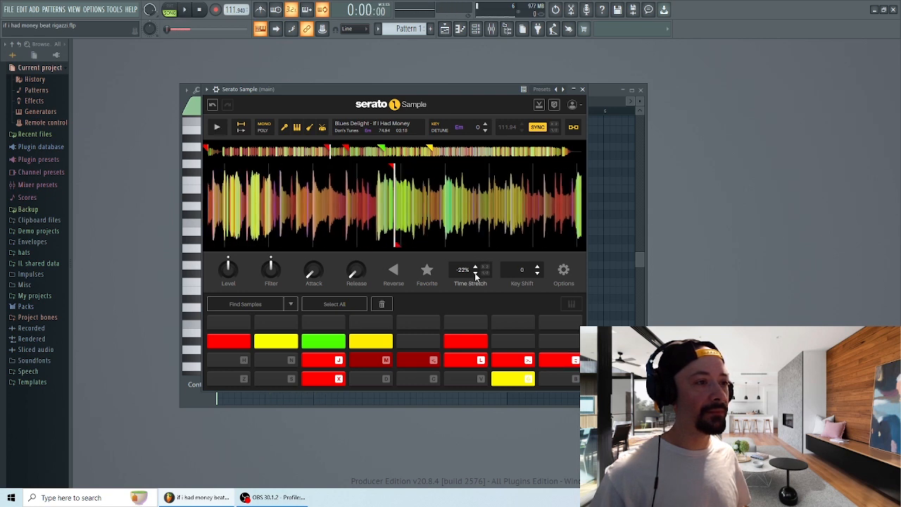
Set the pad's Time Stretch to -24% and play the arrangement with the playlist open
click(475, 274)
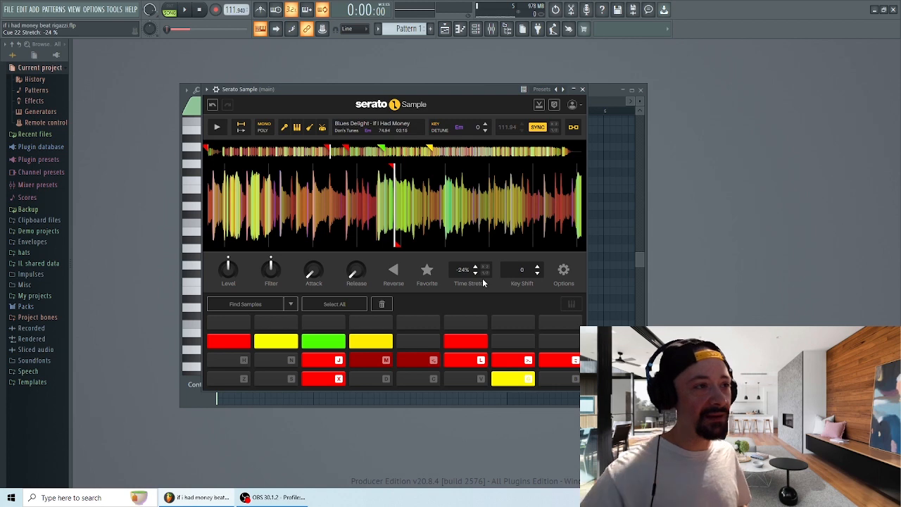
drag(444, 92, 450, 91)
key(space)
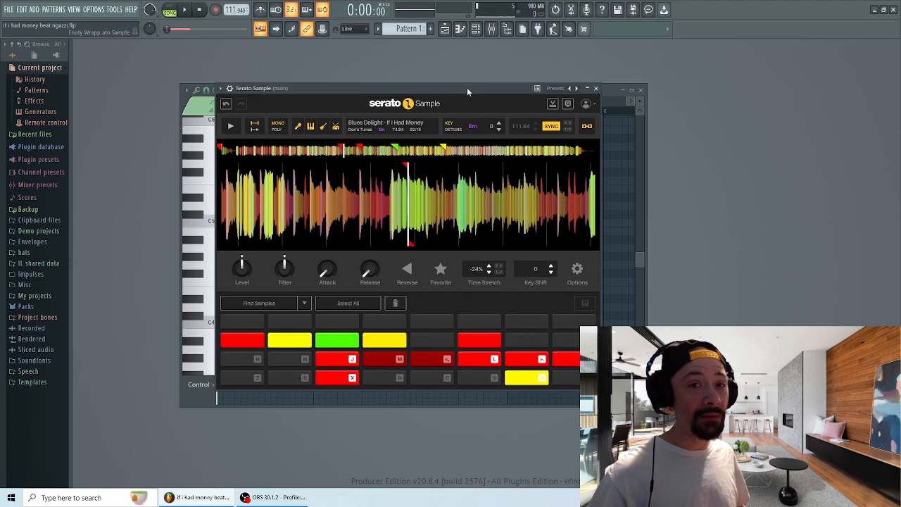
click(444, 28)
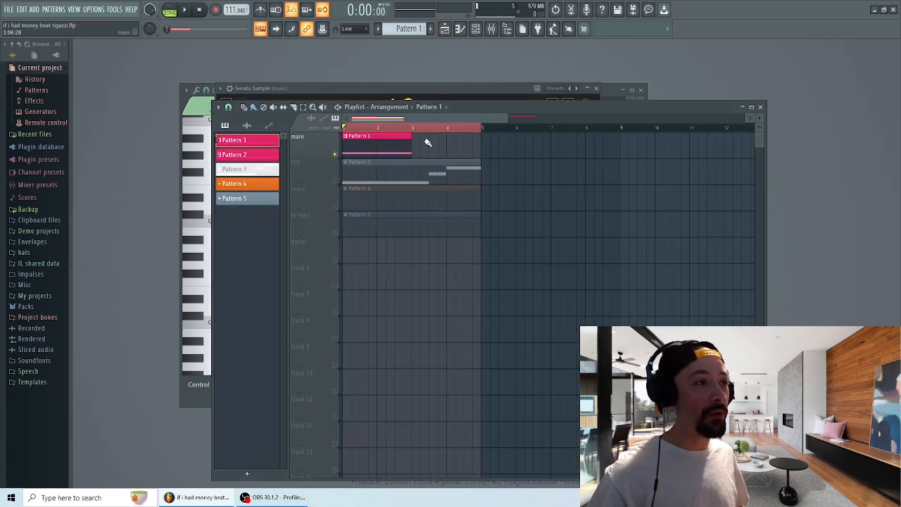
key(space)
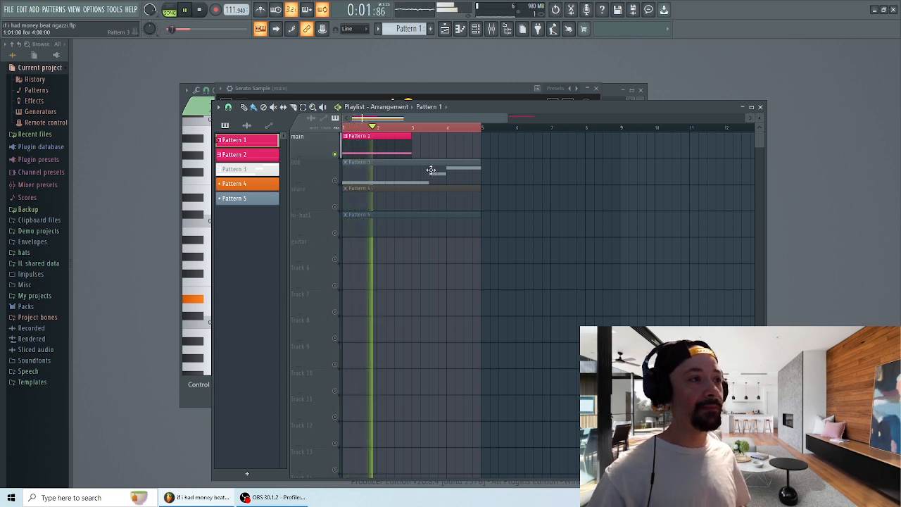
key(space)
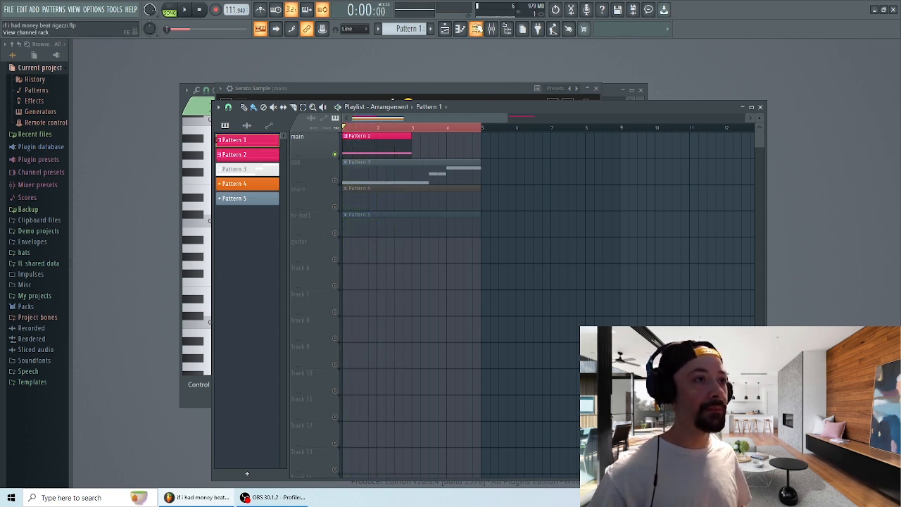
Reopen Serato Sample from the channel rack, select all sample pads and set their Time Stretch to -24%
click(476, 28)
click(450, 145)
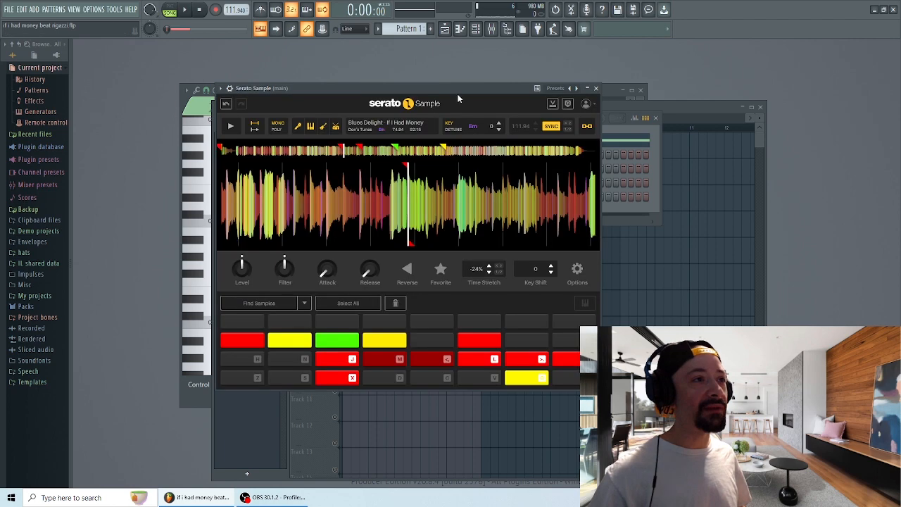
drag(457, 93, 474, 127)
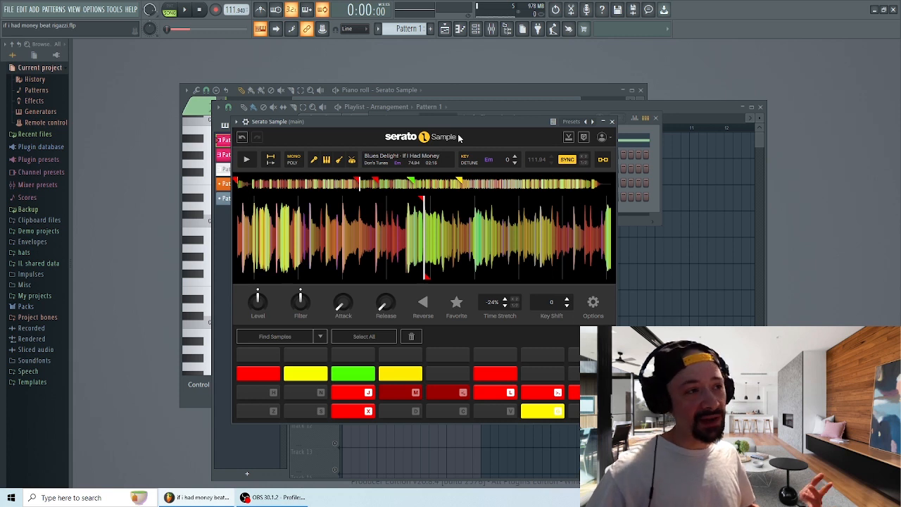
drag(426, 126, 436, 127)
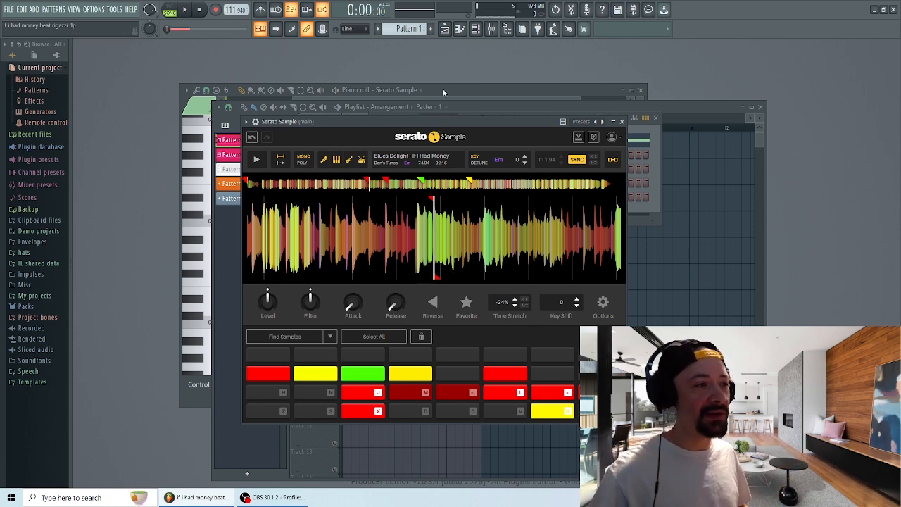
mouse_move(405, 119)
mouse_down()
mouse_move(444, 112)
mouse_move(422, 116)
mouse_up()
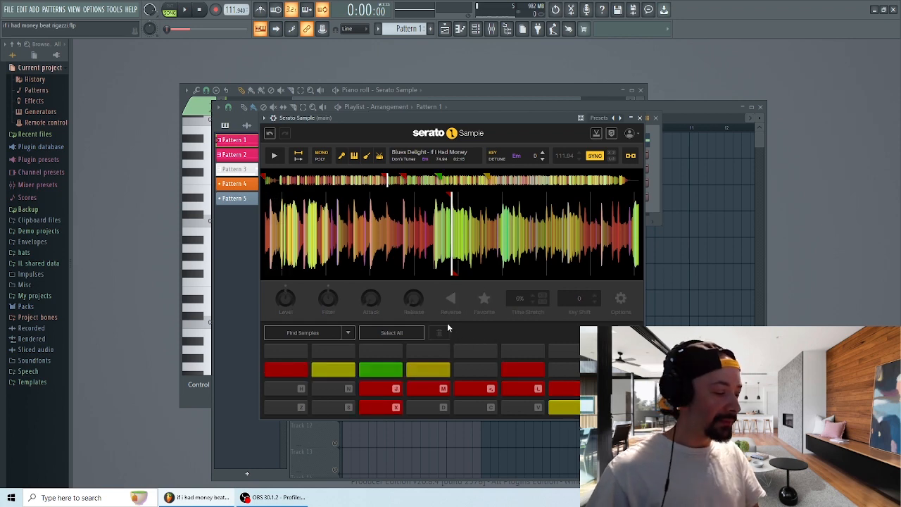
click(533, 297)
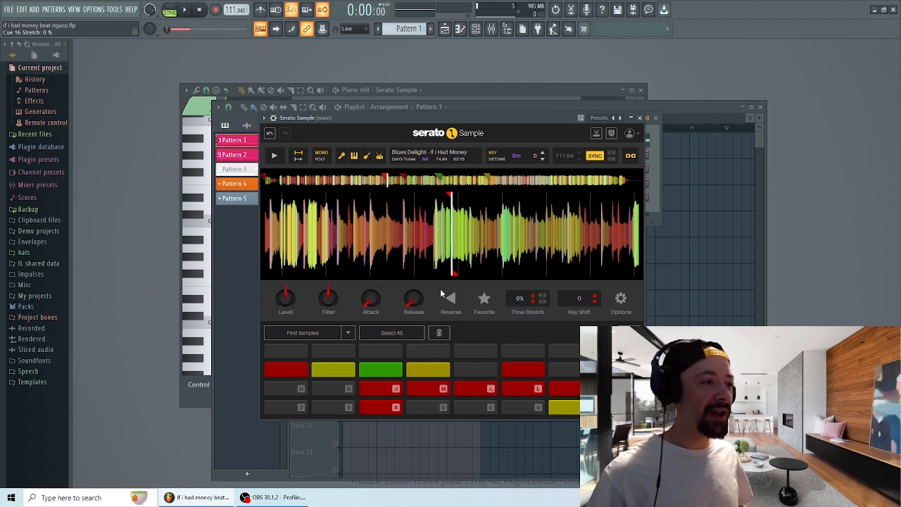
drag(473, 122, 386, 74)
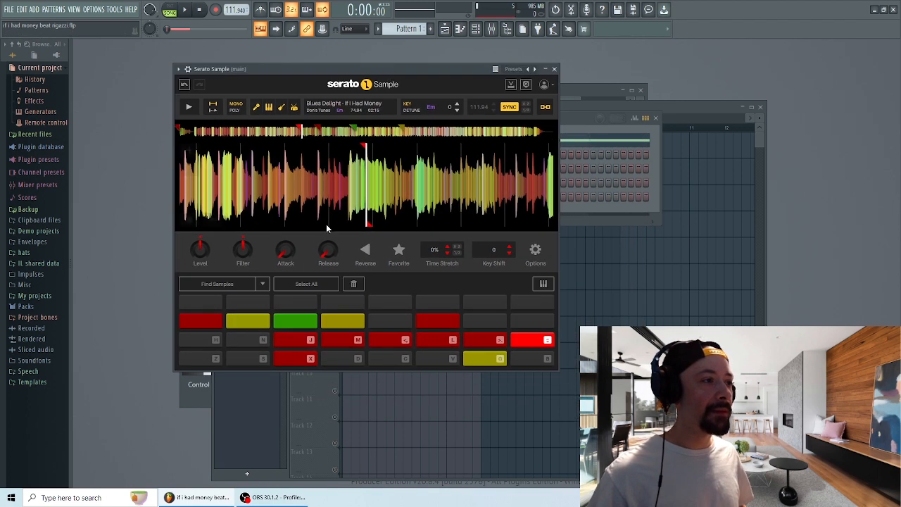
click(311, 283)
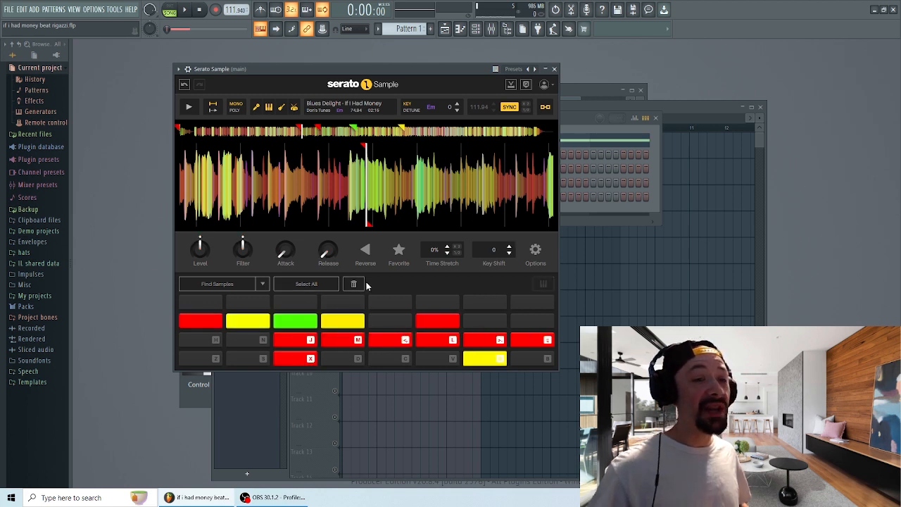
click(447, 254)
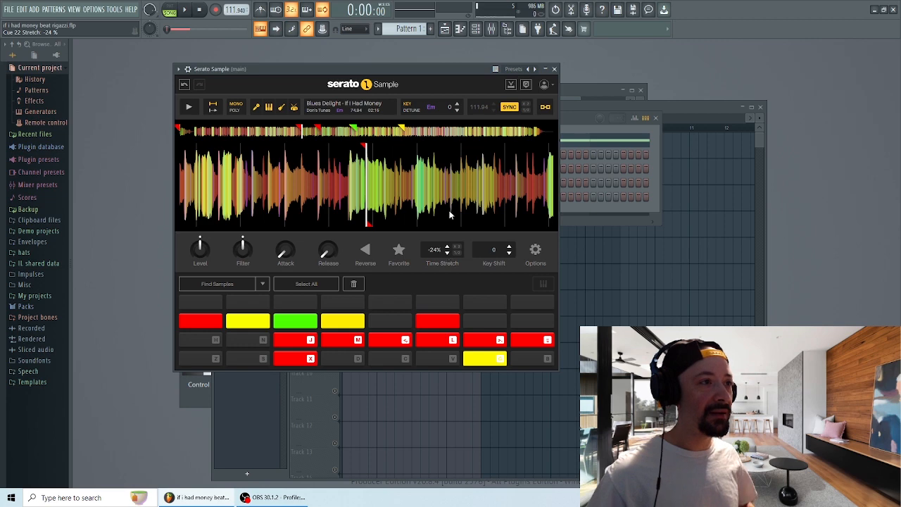
Deselect the sample pads, reopen the playlist and play the arrangement to hear the slowed sample
drag(422, 71, 463, 76)
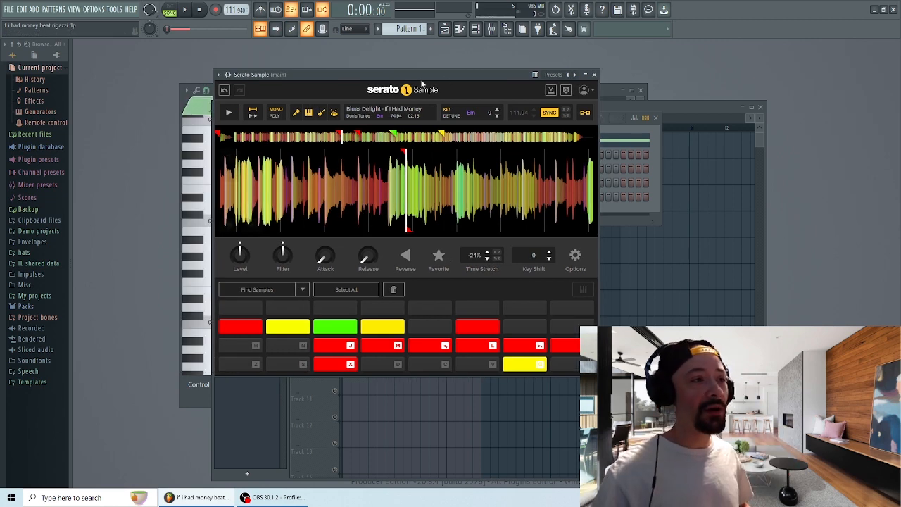
drag(436, 77, 357, 67)
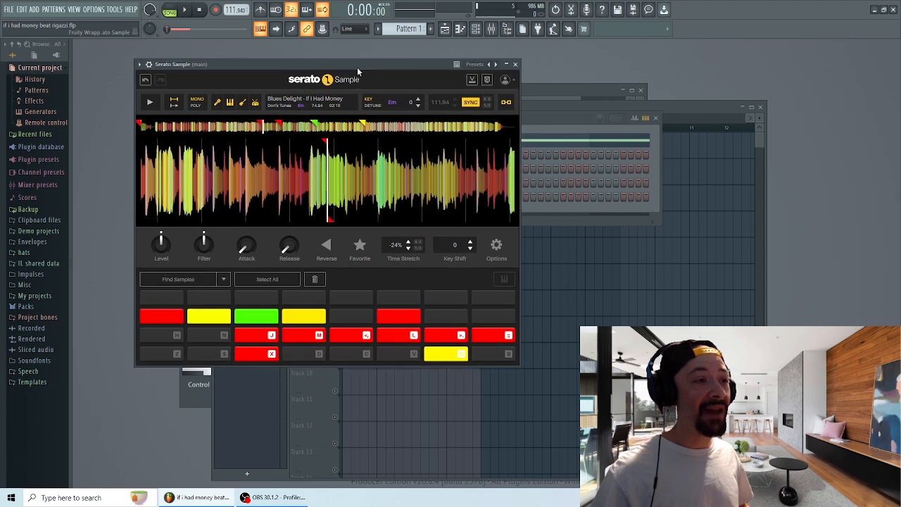
click(374, 280)
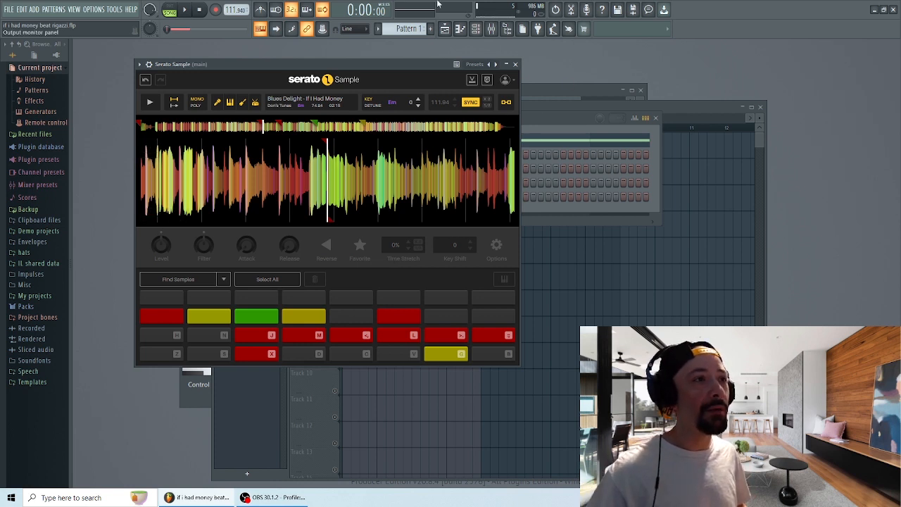
click(446, 29)
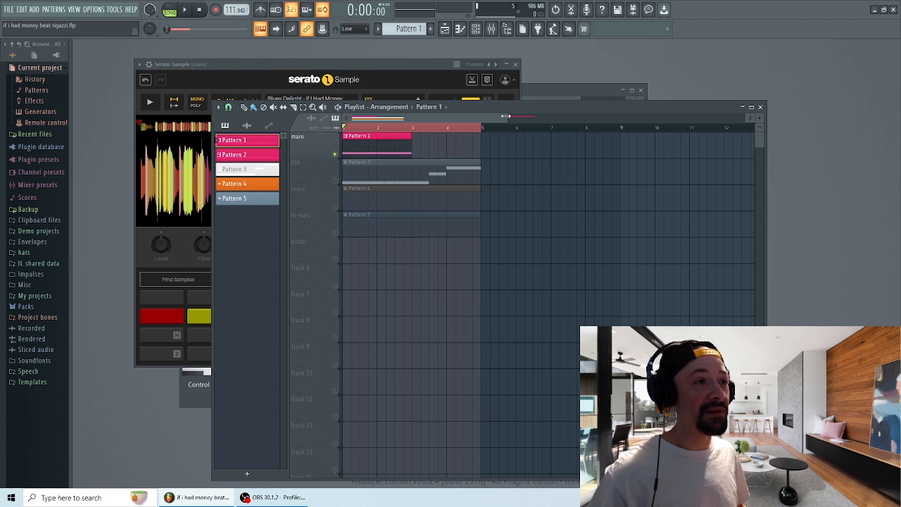
key(space)
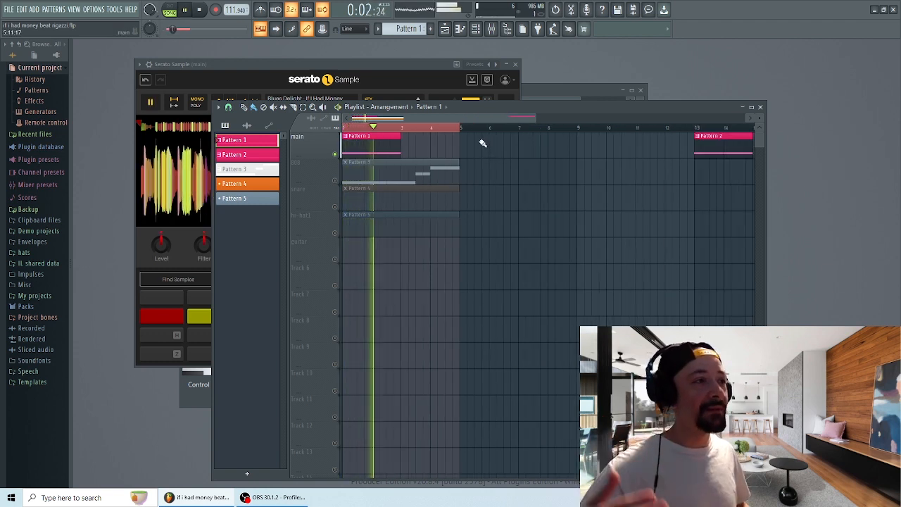
key(space)
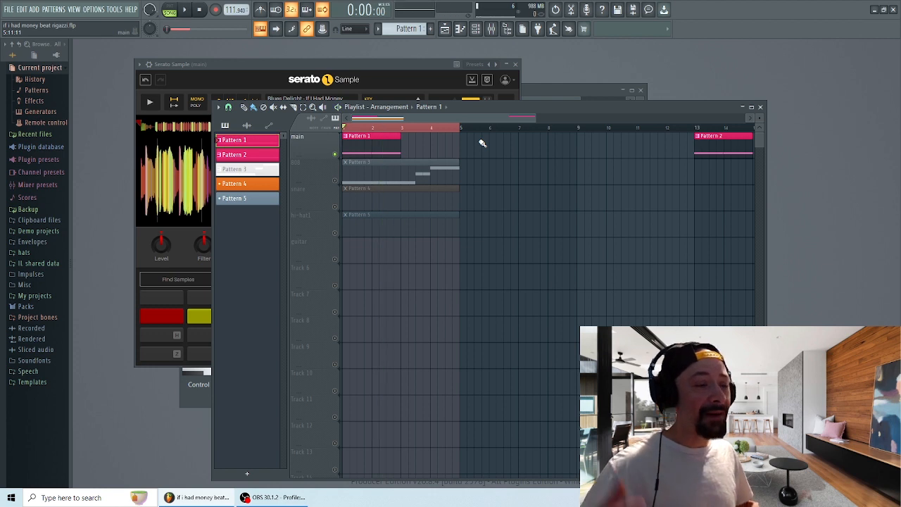
Place the Pattern 2 clip directly after Pattern 1 on the main track and play its notes in the piano roll
drag(710, 142, 417, 143)
double_click(417, 148)
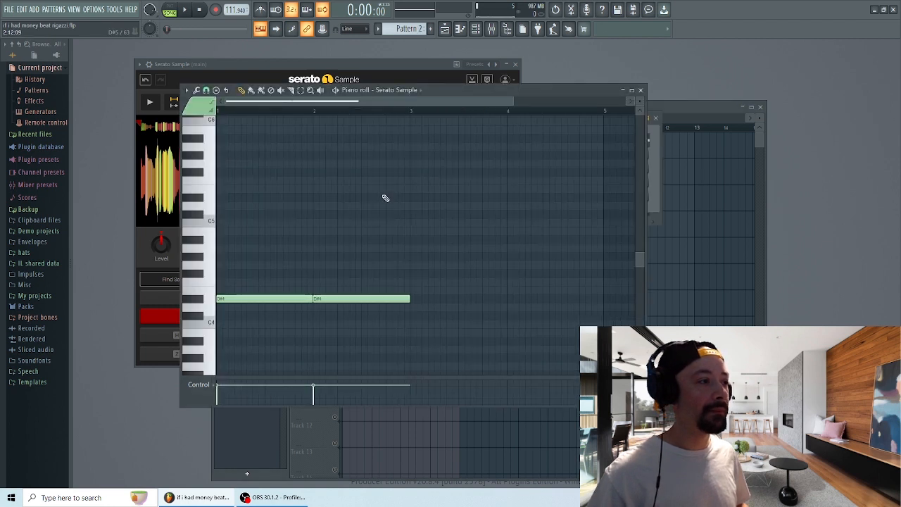
key(space)
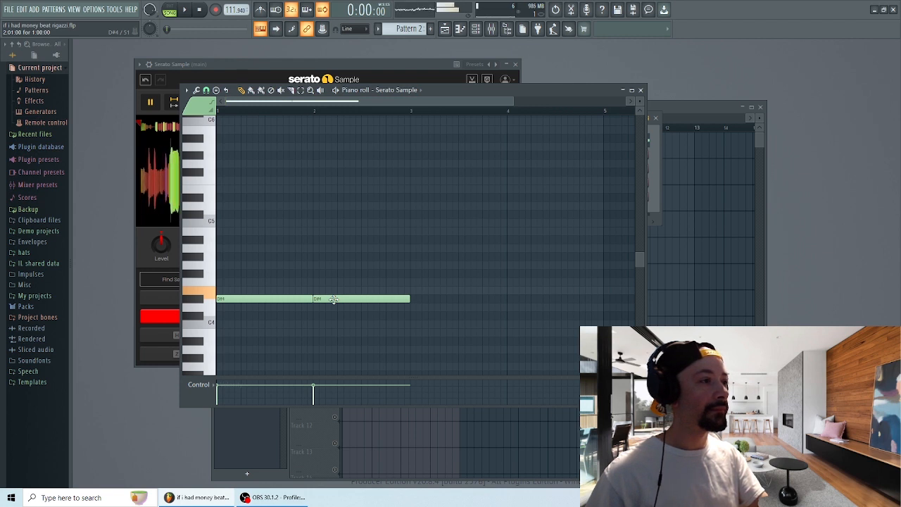
Replace Pattern 2's two D#4 notes with a single E4 note starting at bar 1 and lasting two bars
drag(334, 299, 233, 291)
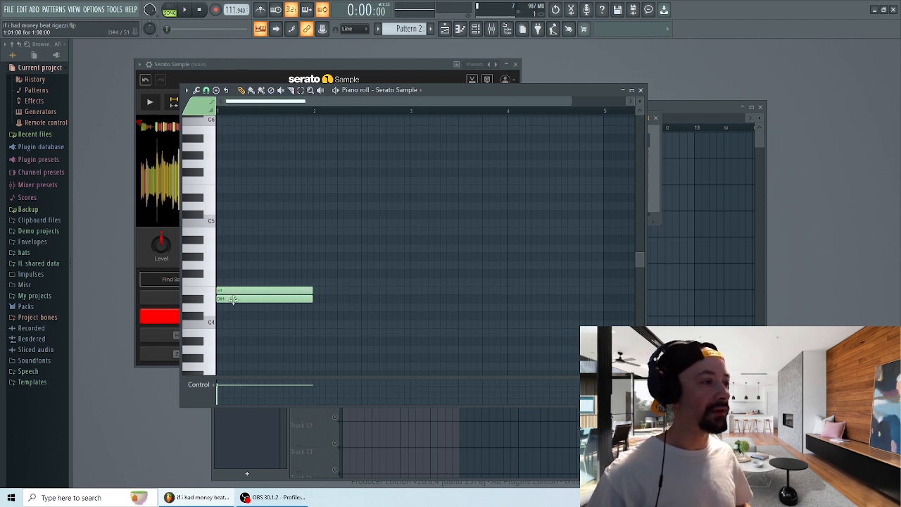
right_click(233, 299)
drag(312, 290, 408, 291)
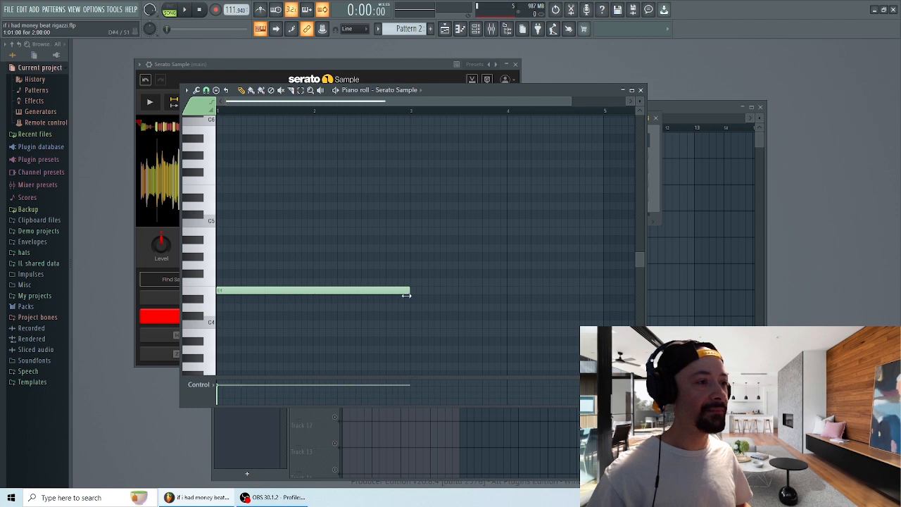
Return to the playlist and play the four-bar arrangement of Pattern 1 and Pattern 2
click(445, 29)
key(space)
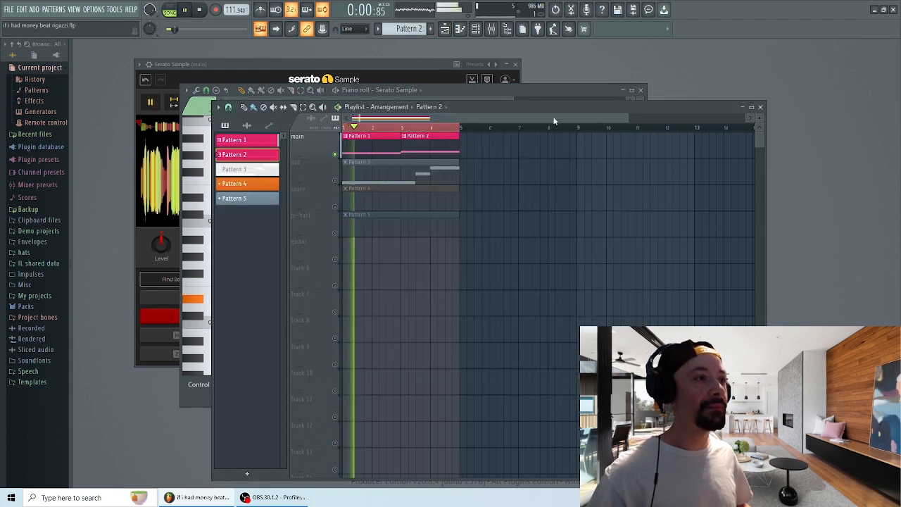
scroll(554, 121, up, 2)
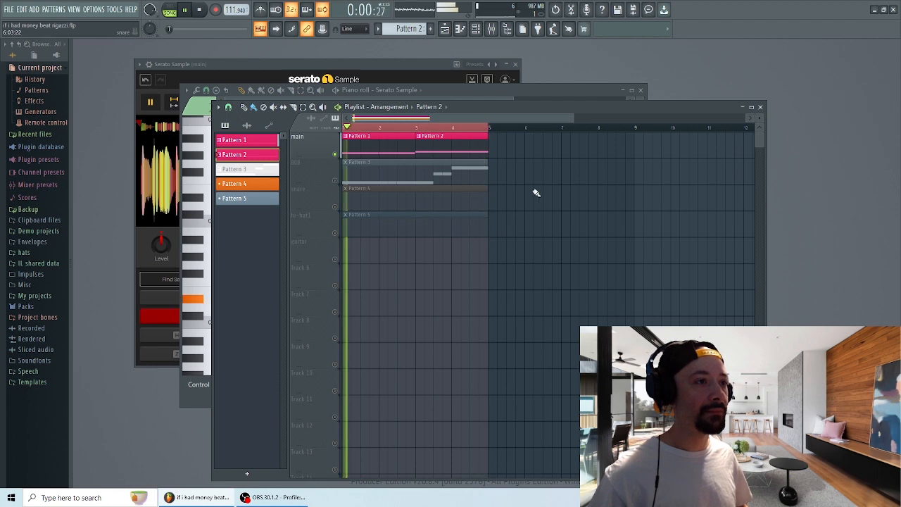
drag(564, 108, 523, 102)
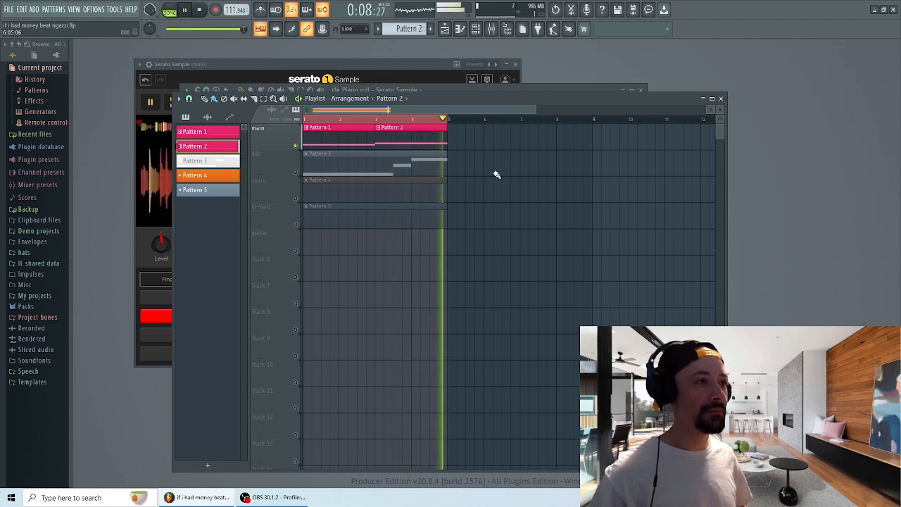
key(space)
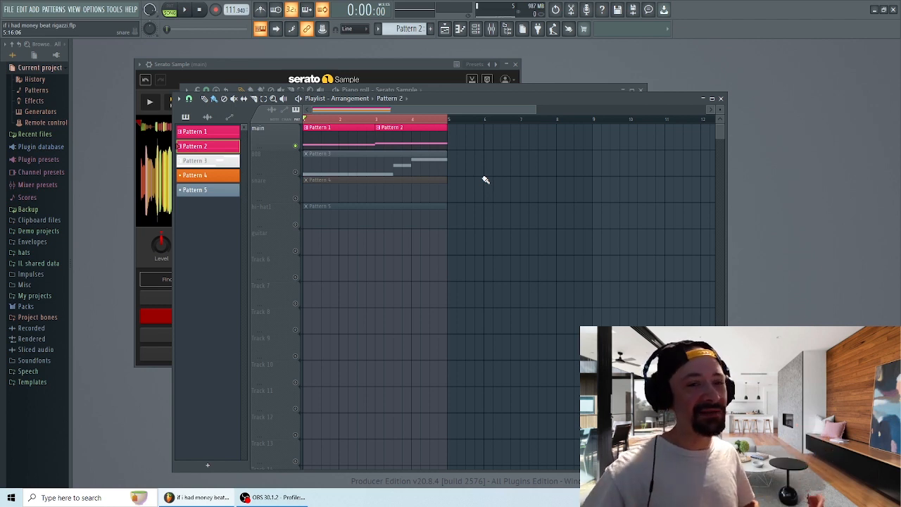
drag(479, 97, 433, 69)
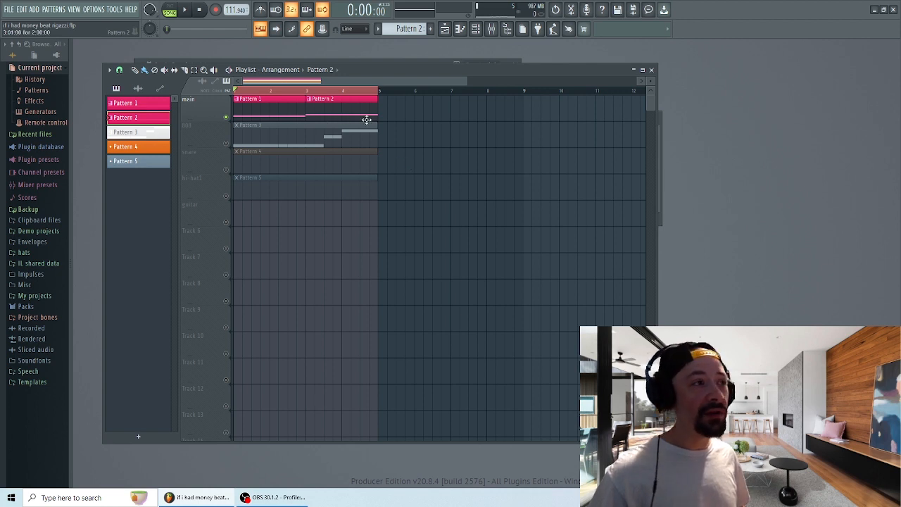
drag(452, 69, 471, 73)
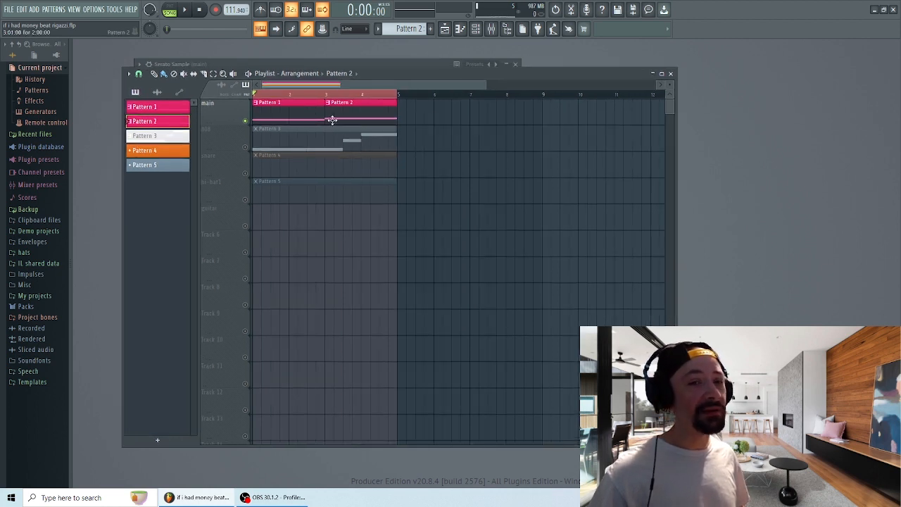